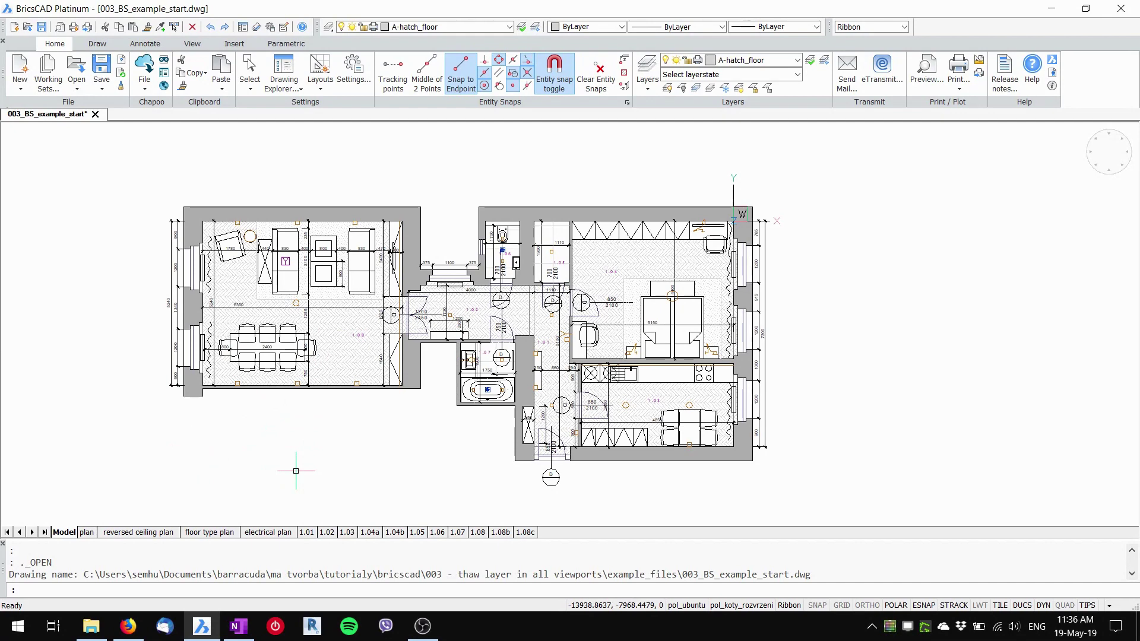
- Inspect the floor hatch in model space and in the floor type, electrical and reversed ceiling plan layouts
left_click(340, 337)
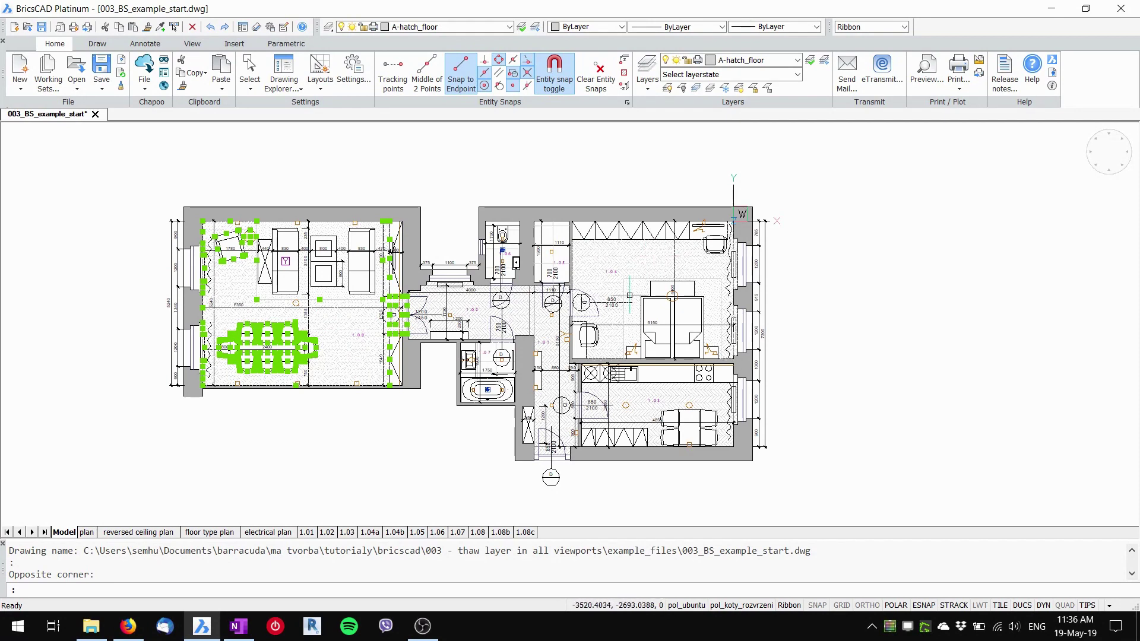
key("Escape")
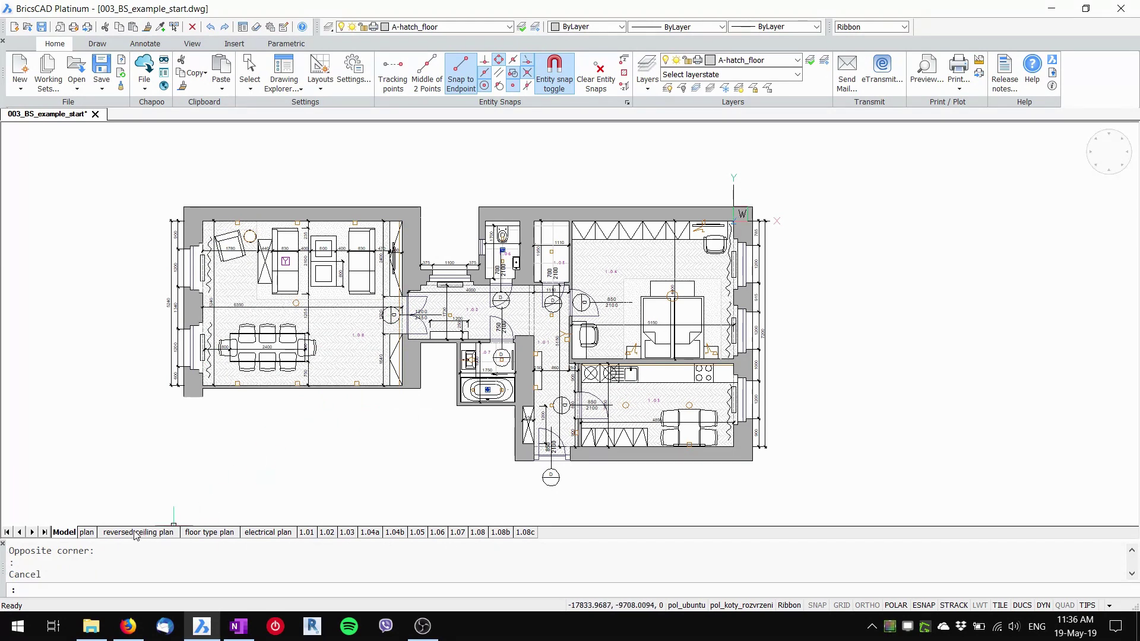
left_click(207, 532)
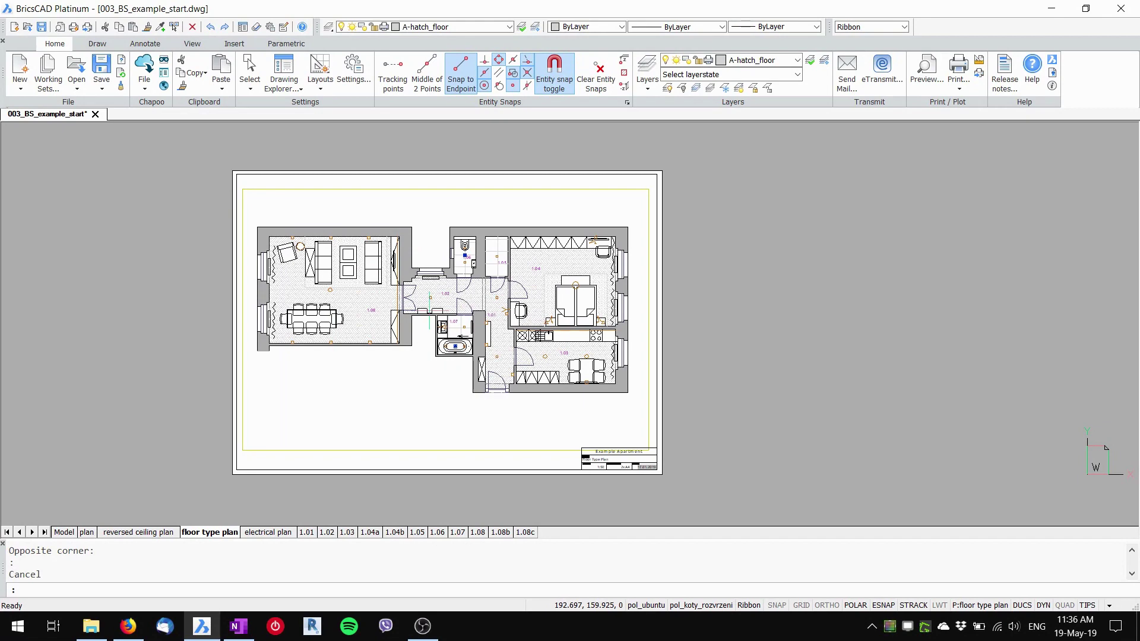
left_click(273, 533)
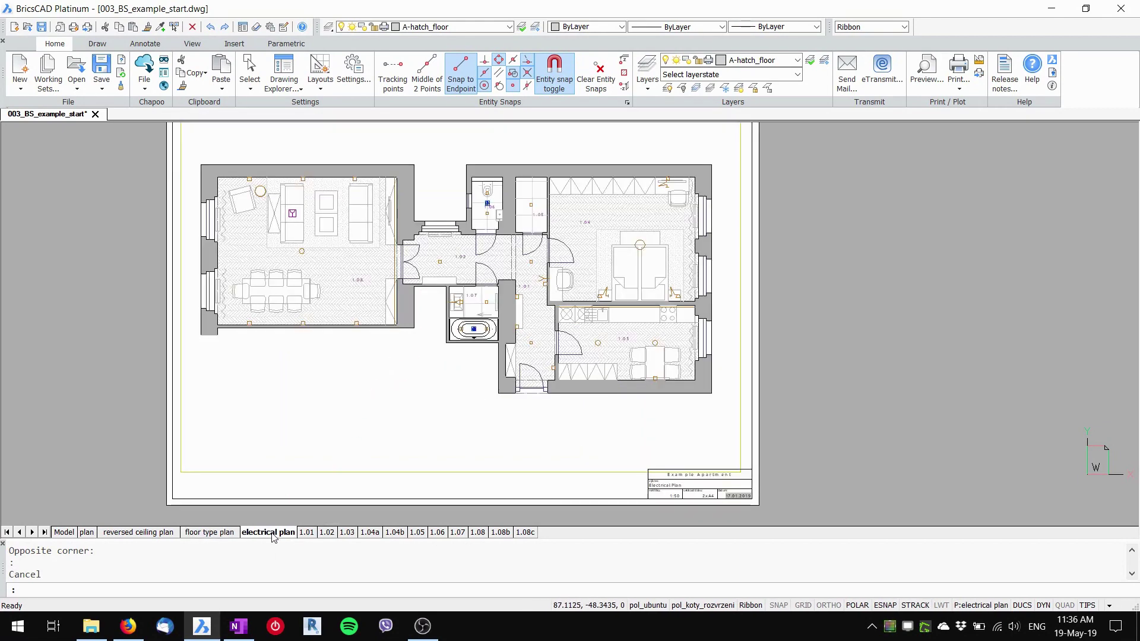
left_click(158, 537)
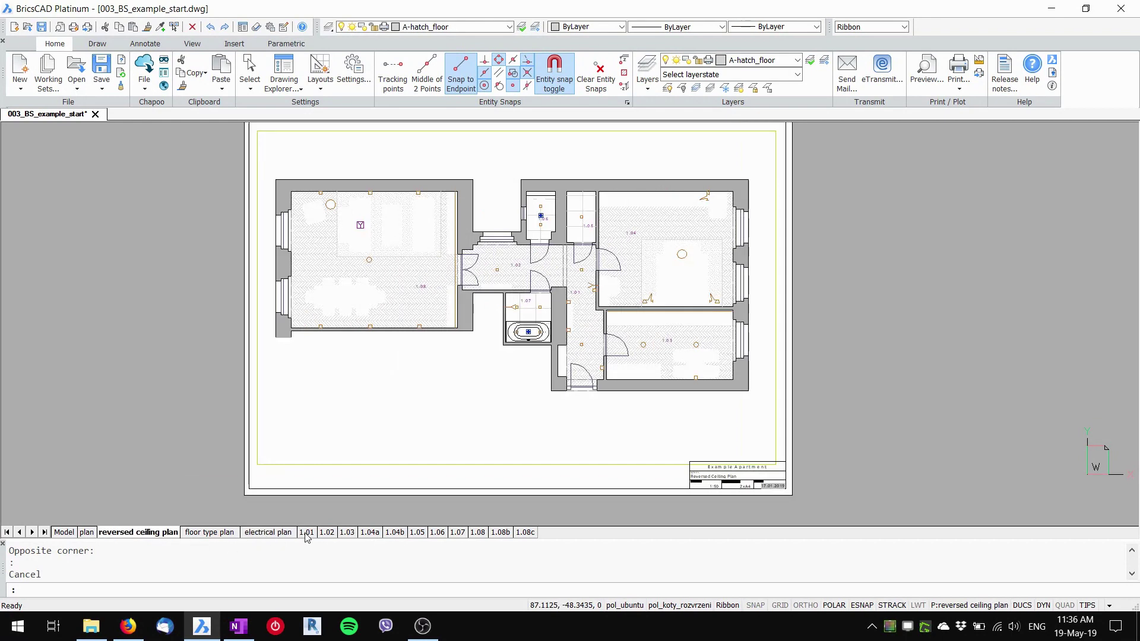
- Freeze the A-hatch_floor layer in the floor plan viewport of layout 1.02 and return to paper space
left_click(328, 537)
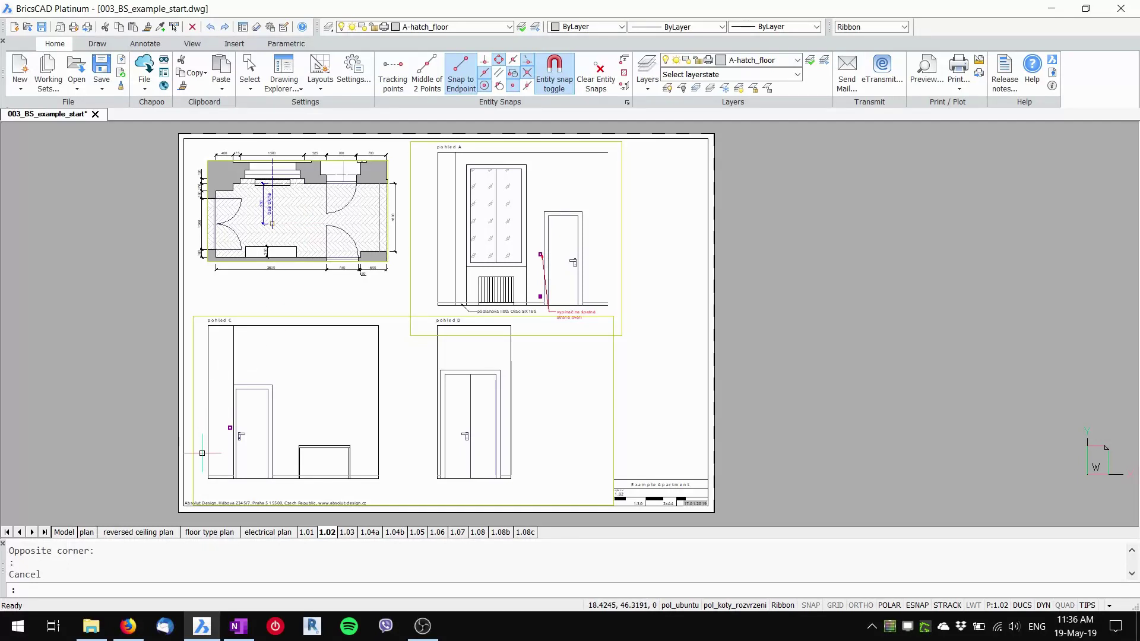
double_click(347, 225)
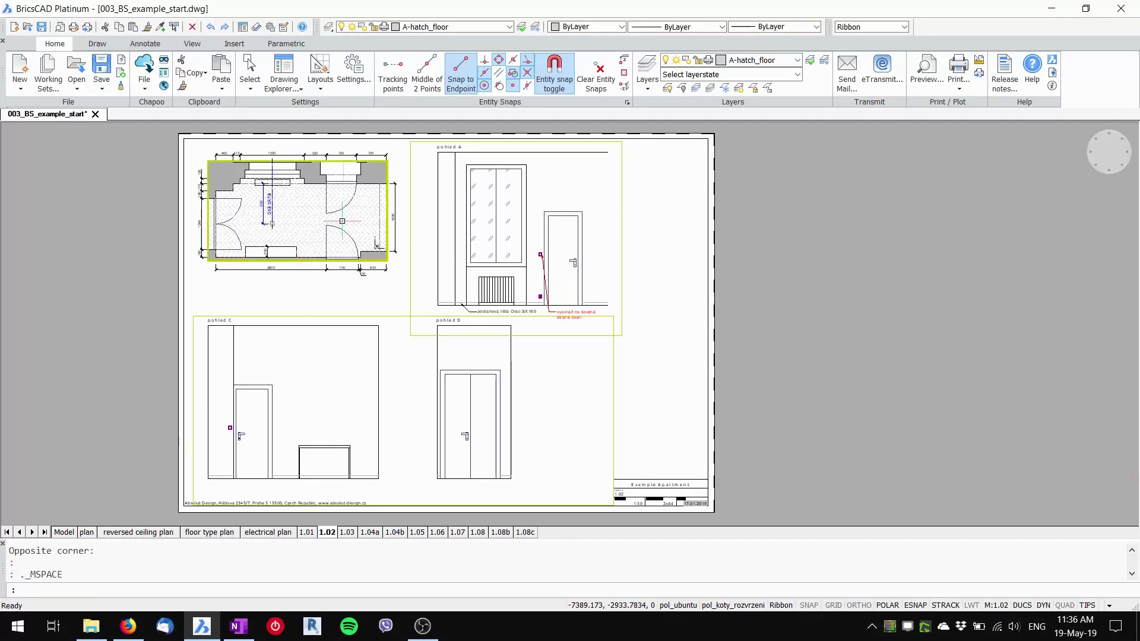
left_click(774, 62)
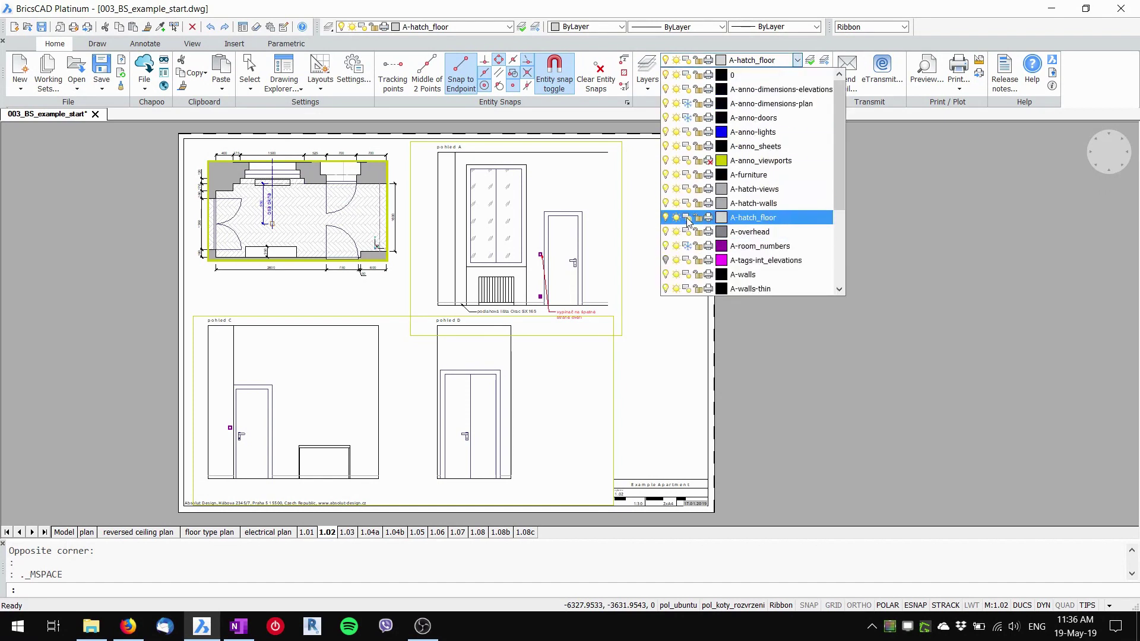
left_click(687, 218)
left_click(755, 361)
double_click(767, 298)
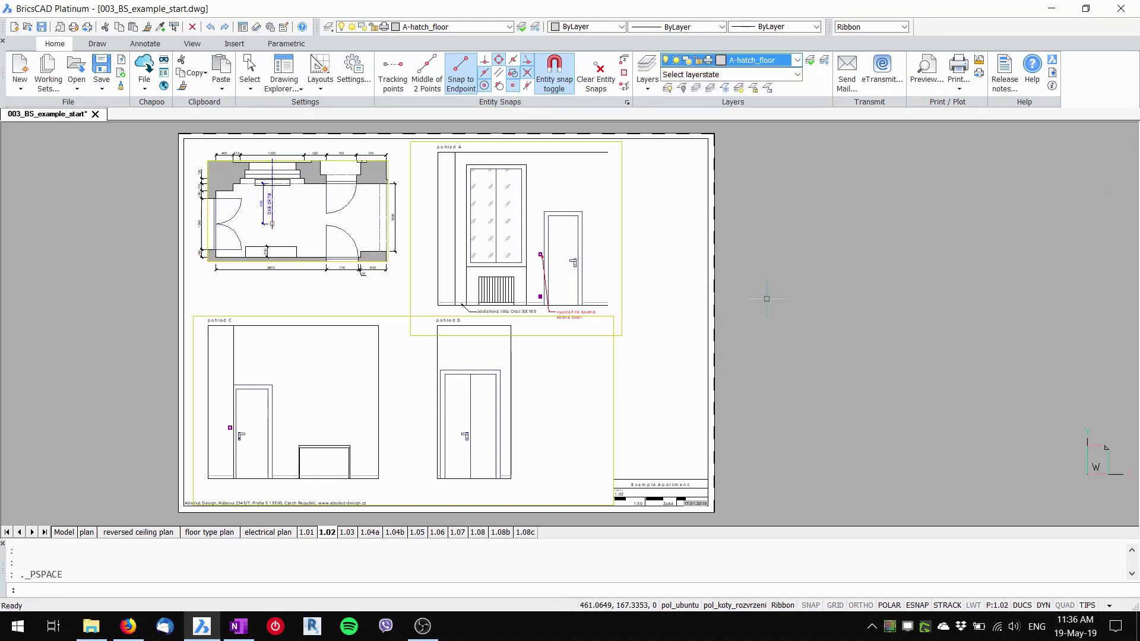
- Freeze the A-hatch_floor layer in layout 1.03's floor plan viewport and return to paper space
left_click(346, 533)
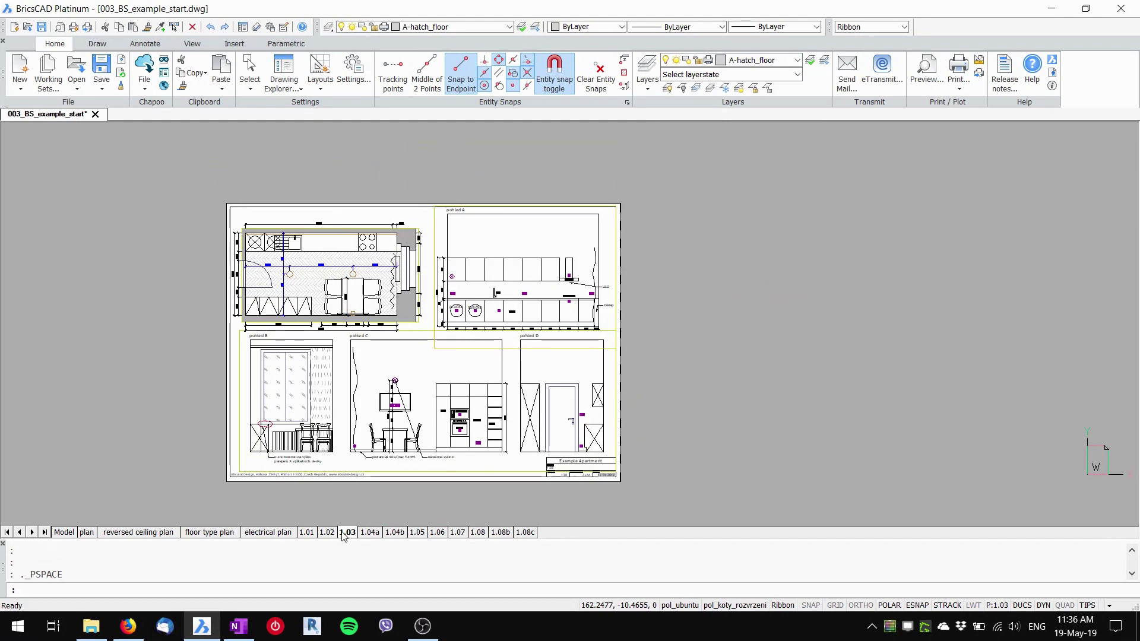
double_click(326, 275)
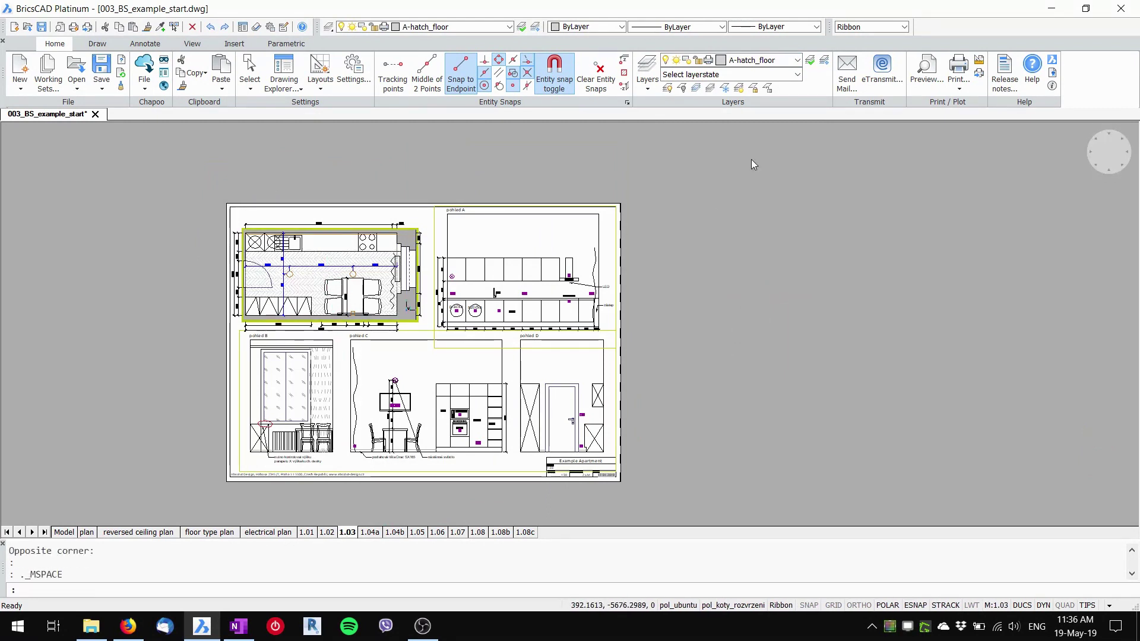
left_click(753, 61)
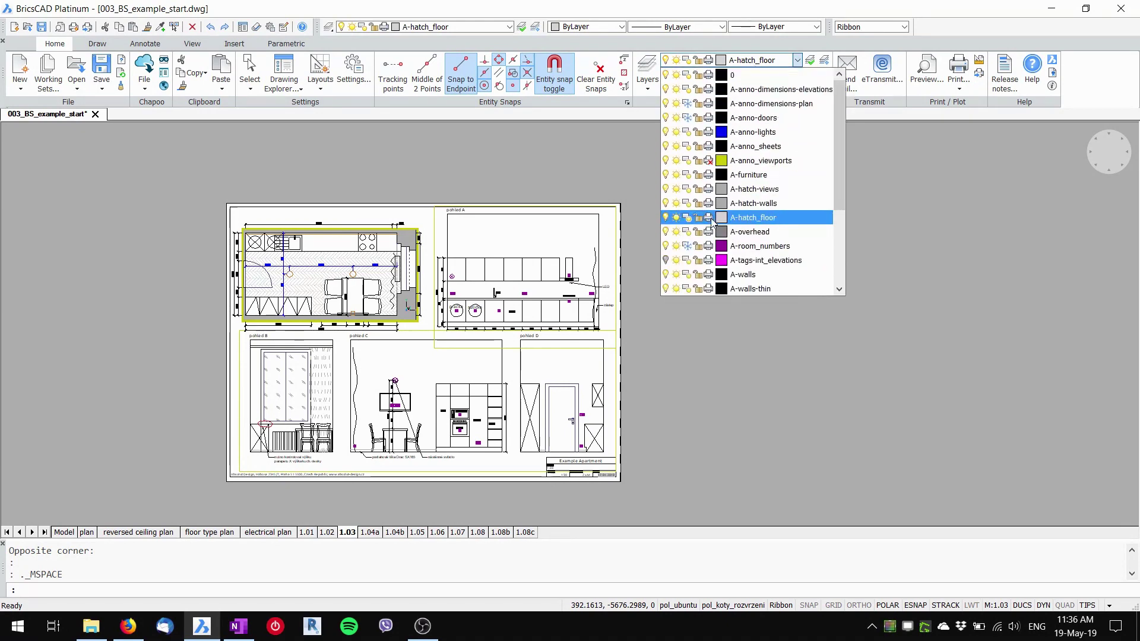
left_click(687, 347)
double_click(685, 347)
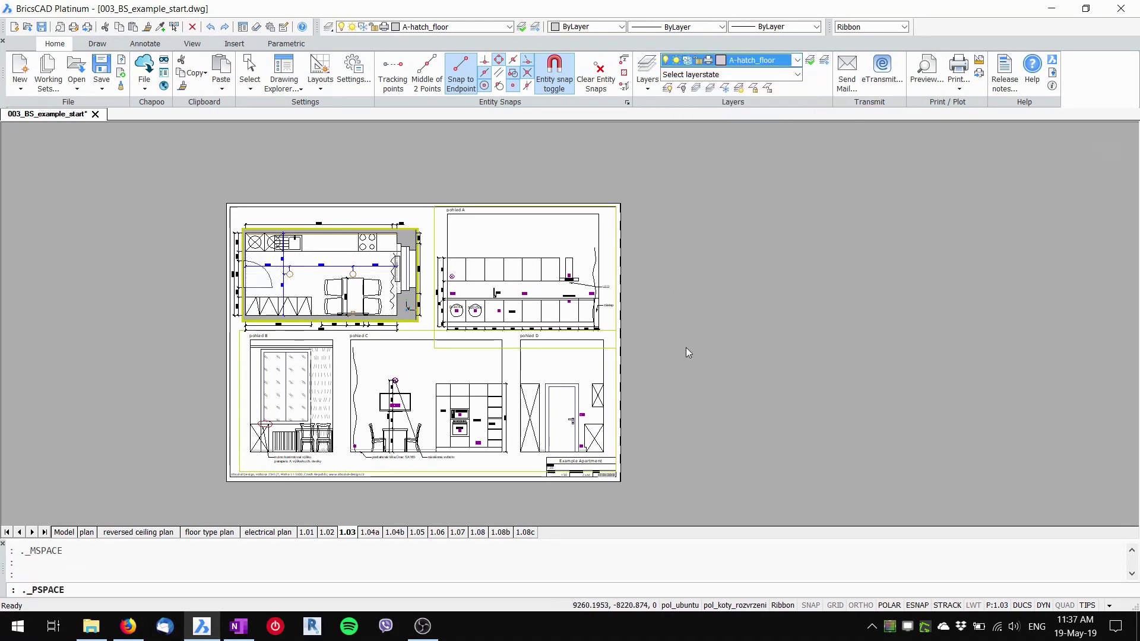
- Freeze the A-hatch_floor layer in the electrical plan layout's viewport and return to paper space
left_click(268, 532)
double_click(386, 267)
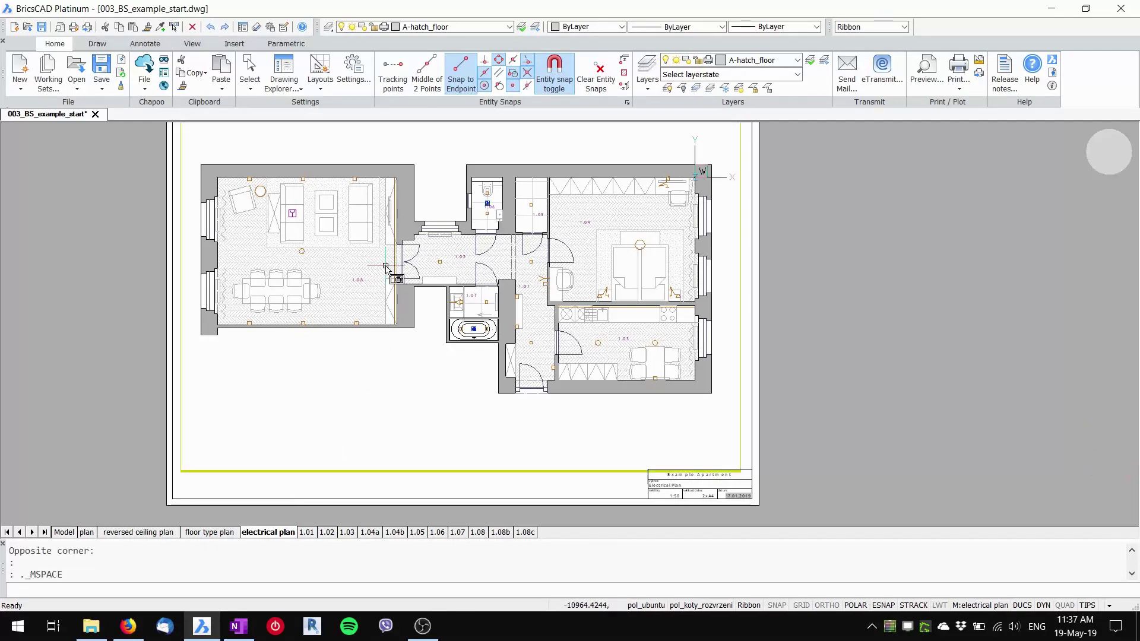
left_click(754, 60)
left_click(687, 217)
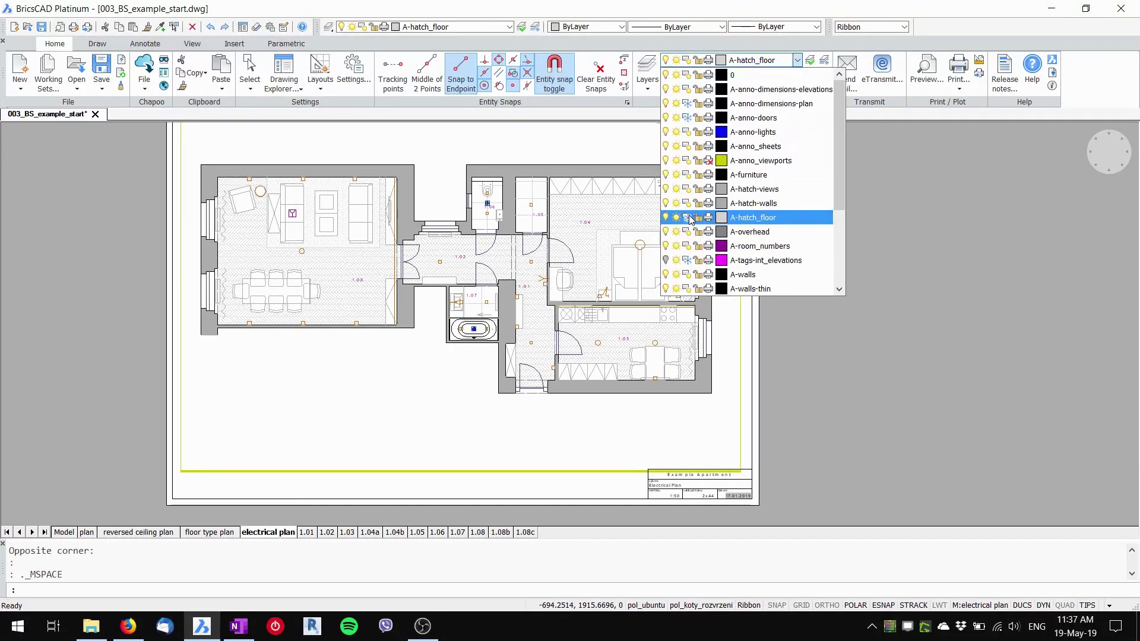
left_click(812, 368)
double_click(804, 361)
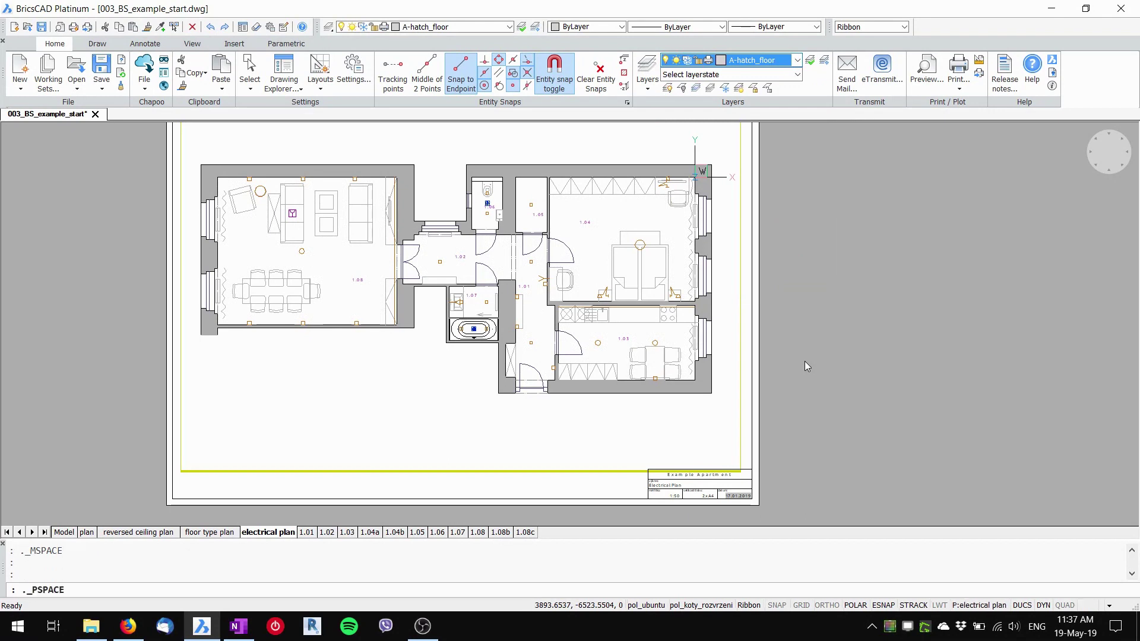
left_click(804, 361)
left_click(789, 381)
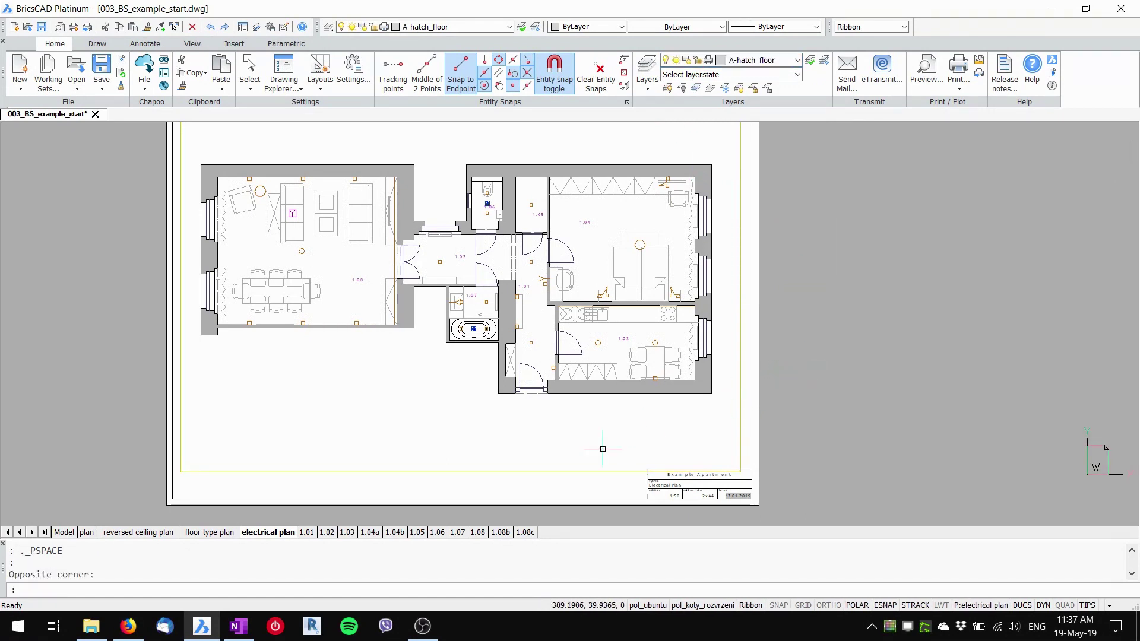
- Check the floor hatch in layouts 1.03 and 1.05 and in the reversed ceiling plan layout
left_click(347, 533)
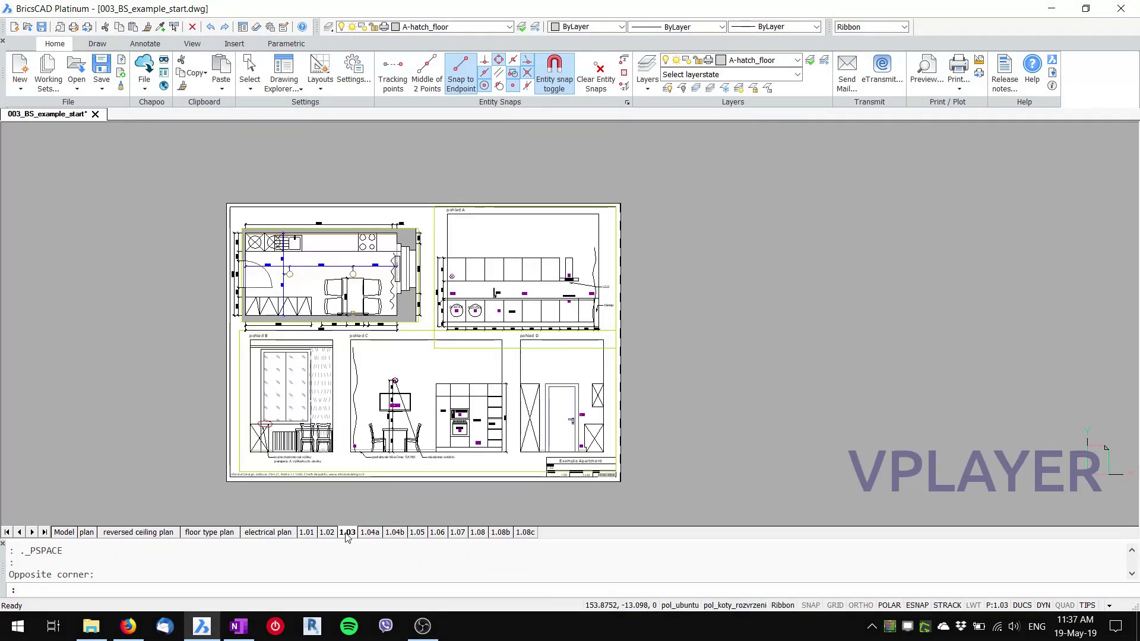
left_click(423, 533)
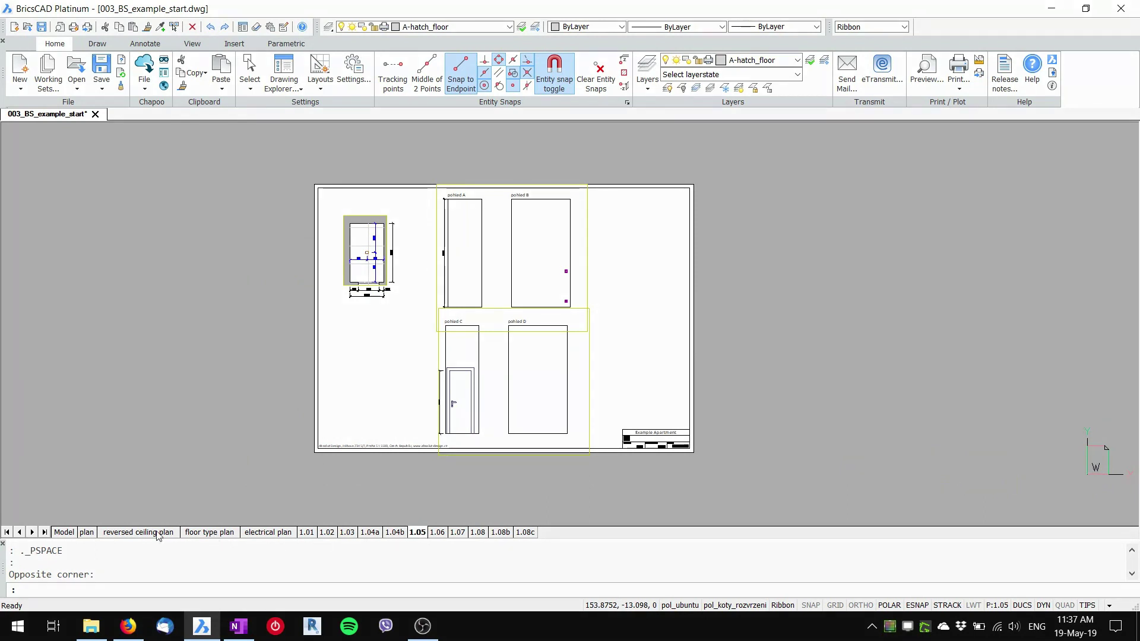
left_click(136, 533)
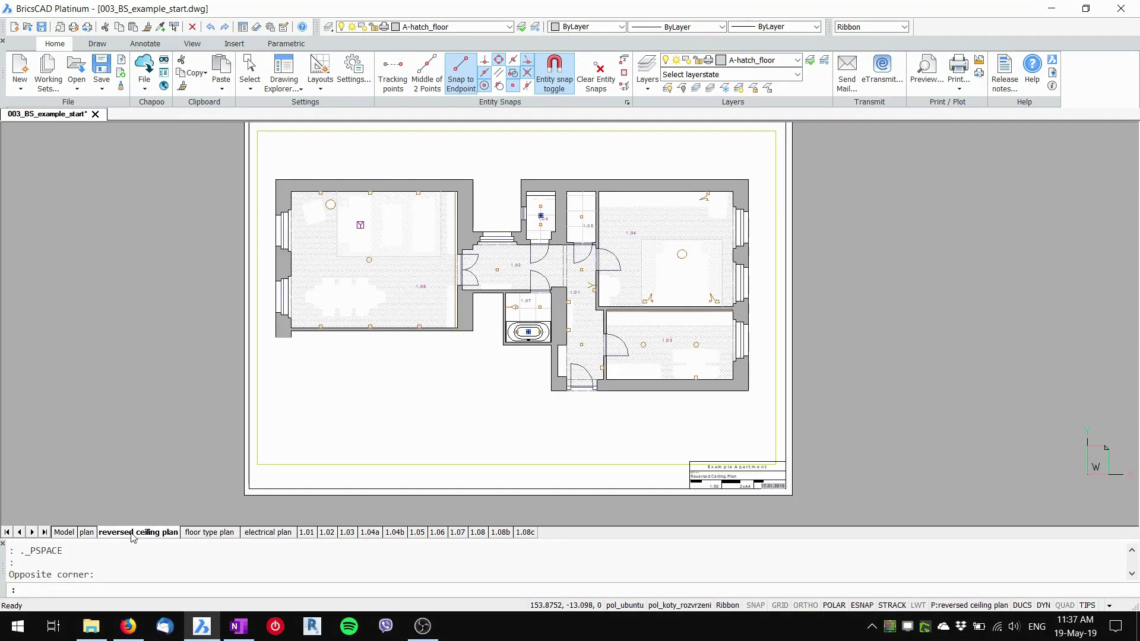
- With VPLAYER, freeze the A-hatch_floor layer in all viewports from the reversed ceiling plan's viewport, and return to paper space
double_click(389, 399)
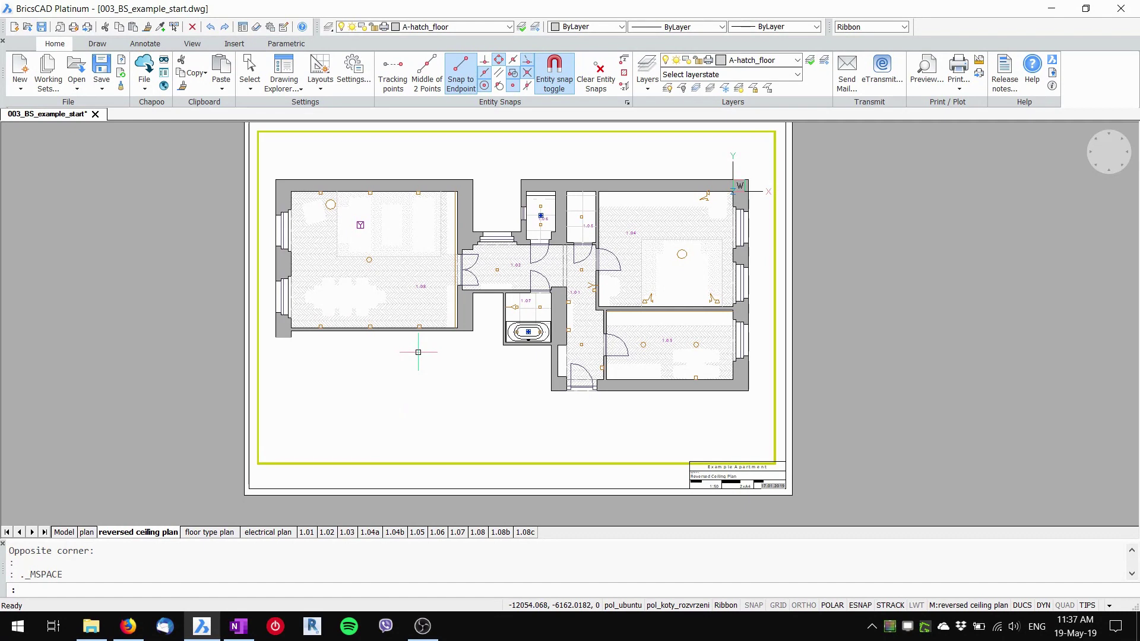
type("VPLAYER")
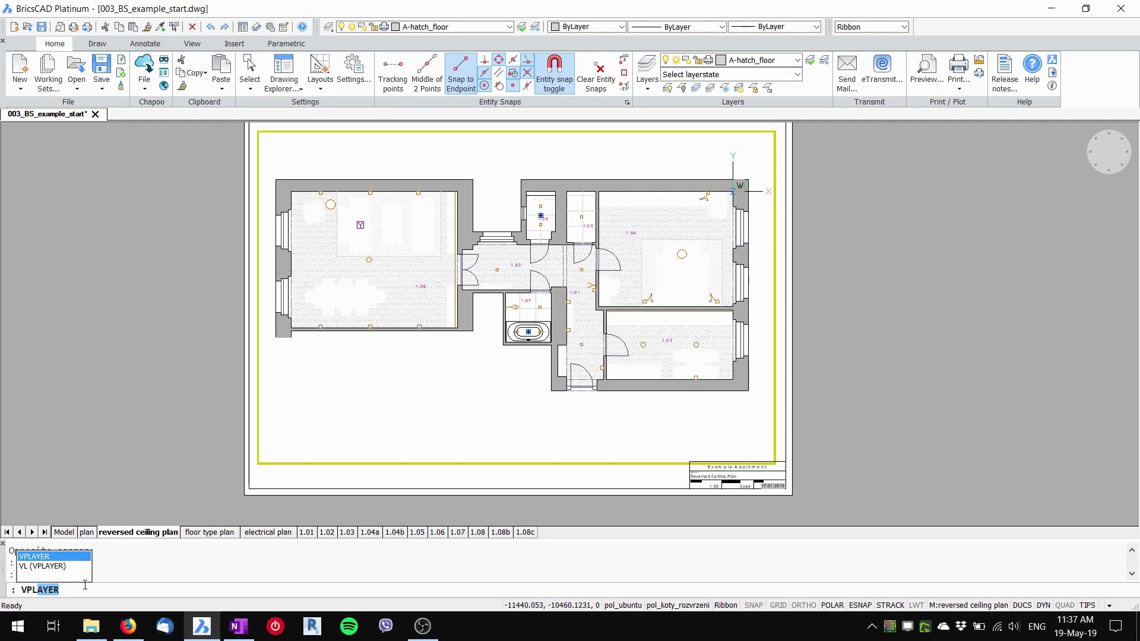
key("Return")
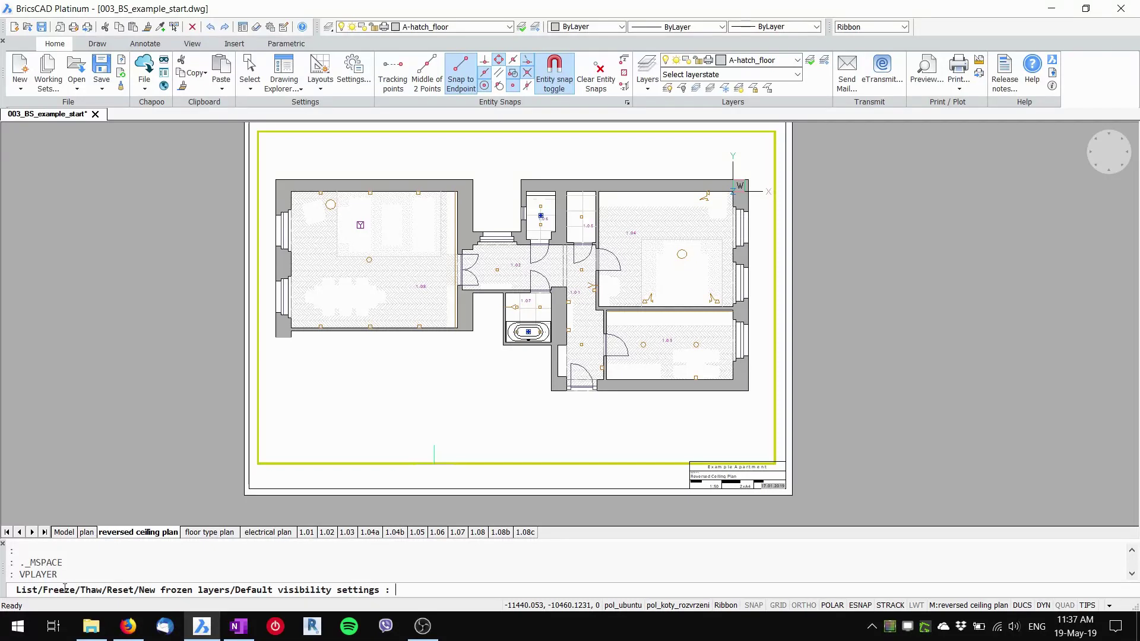
type("f")
key("Return")
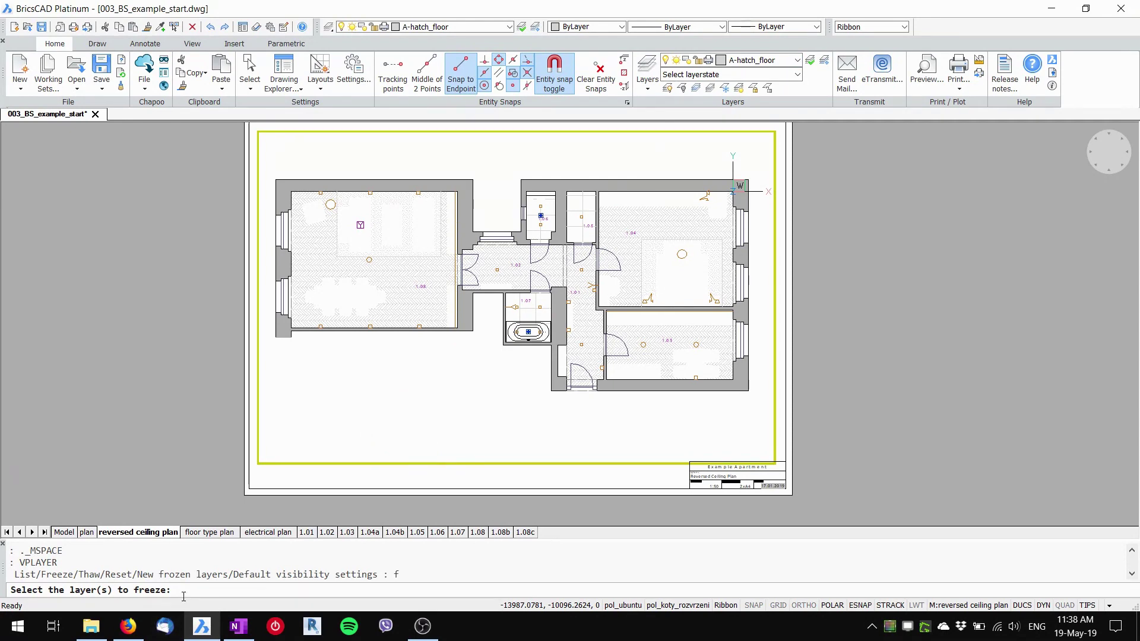
type("A-hatch_floor")
key("Return")
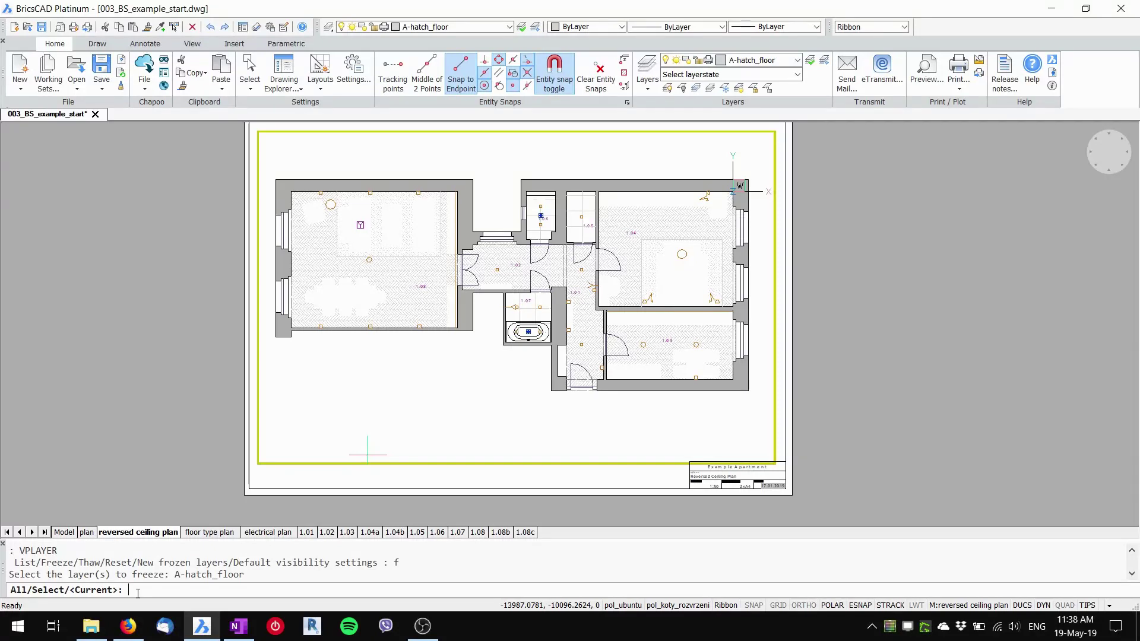
type("a")
key("Return")
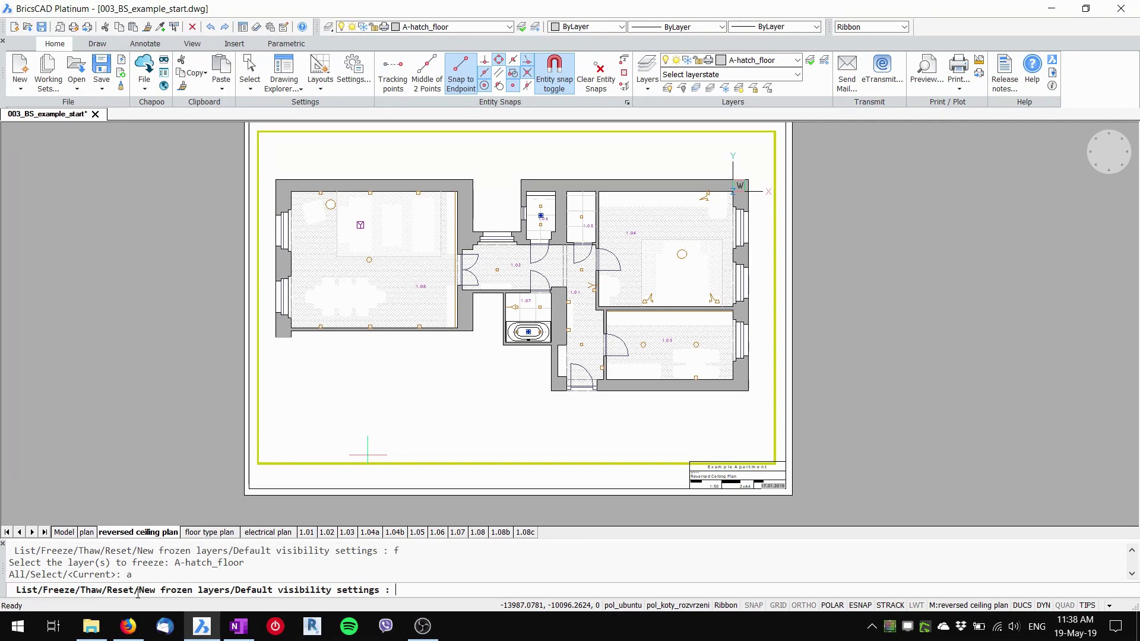
key("Escape")
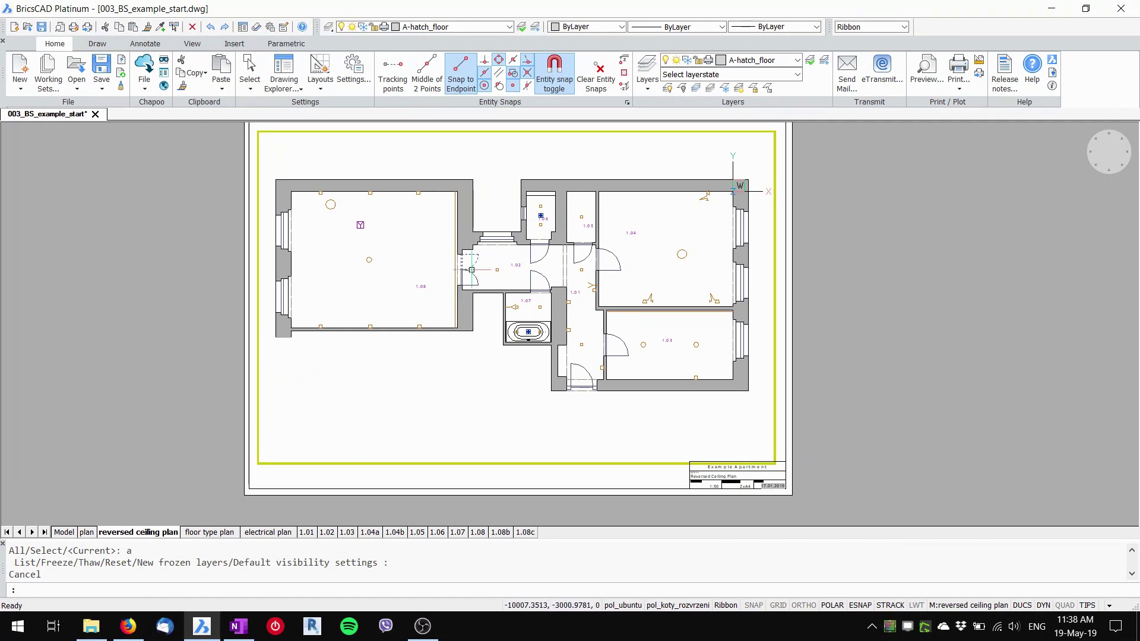
double_click(875, 277)
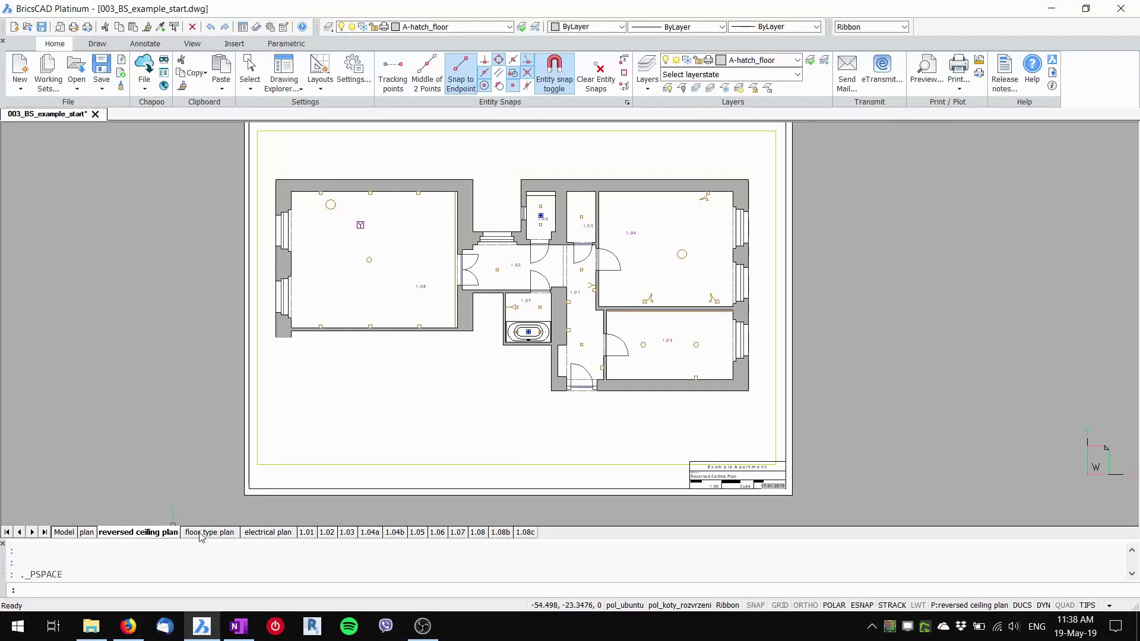
- Check the floor hatch in the electrical, reversed ceiling and general plan layouts, model space, layout 1.02 and the floor type plan
left_click(261, 533)
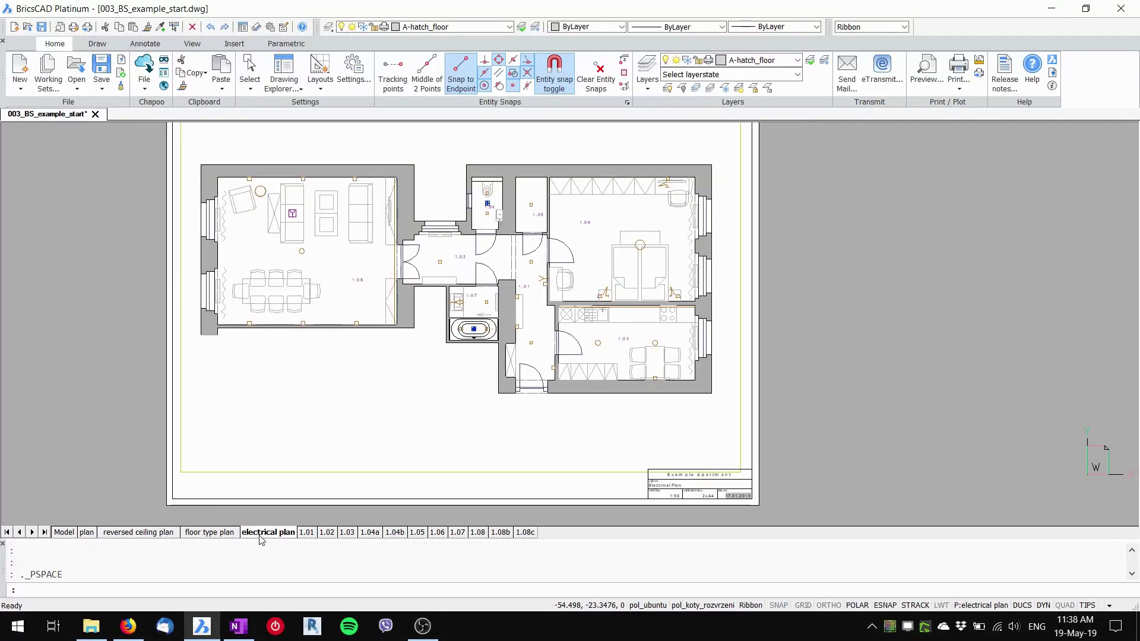
left_click(125, 533)
left_click(87, 533)
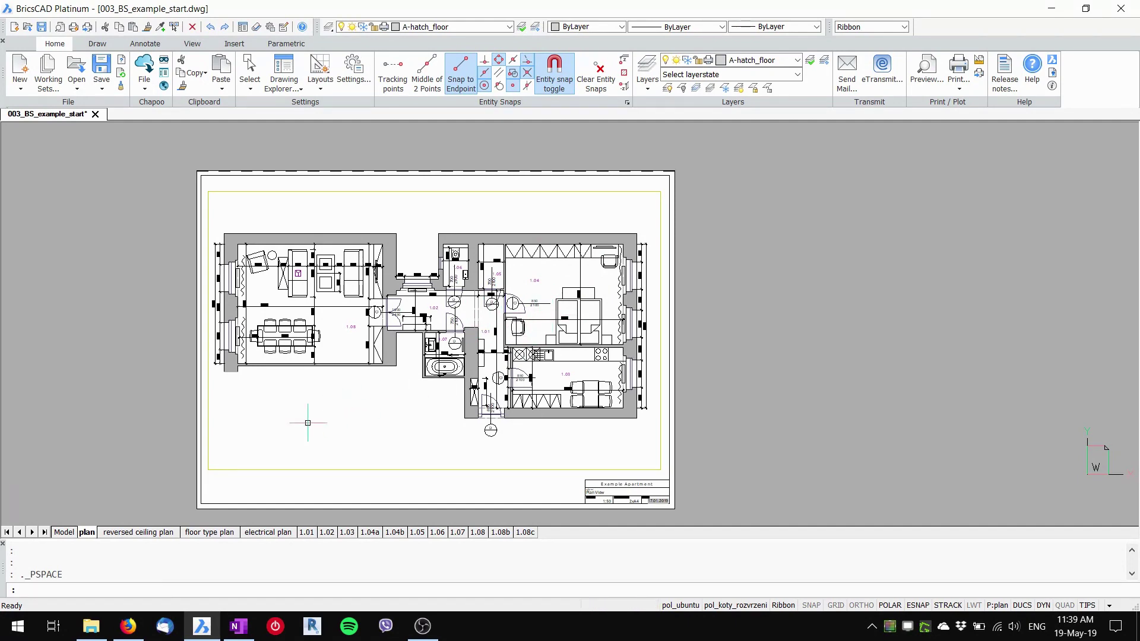
left_click(64, 533)
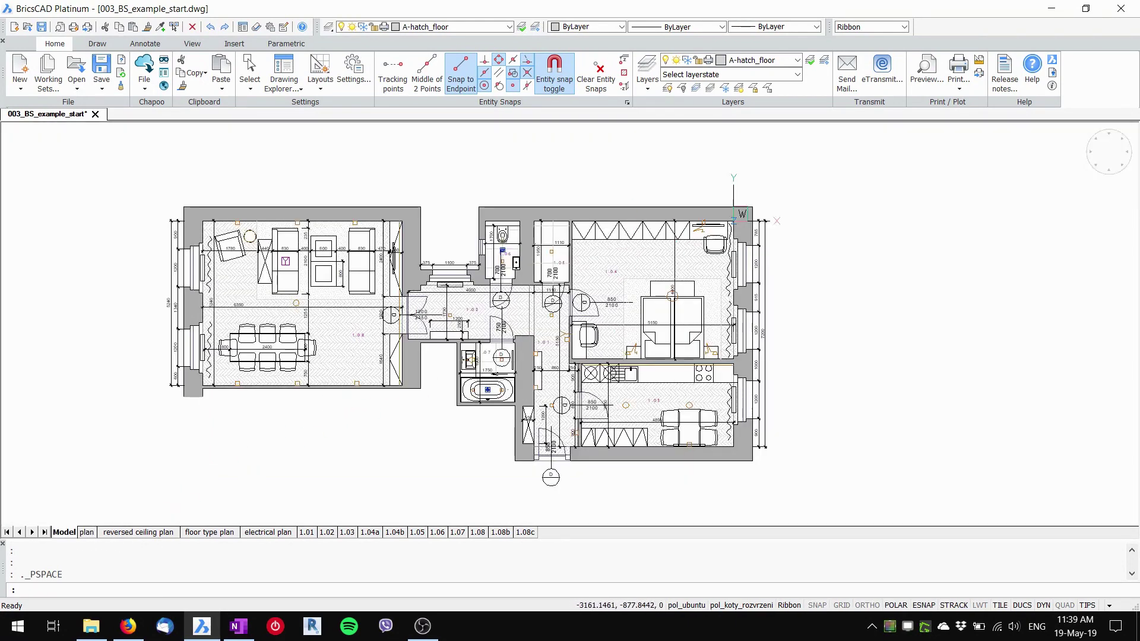
left_click(628, 252)
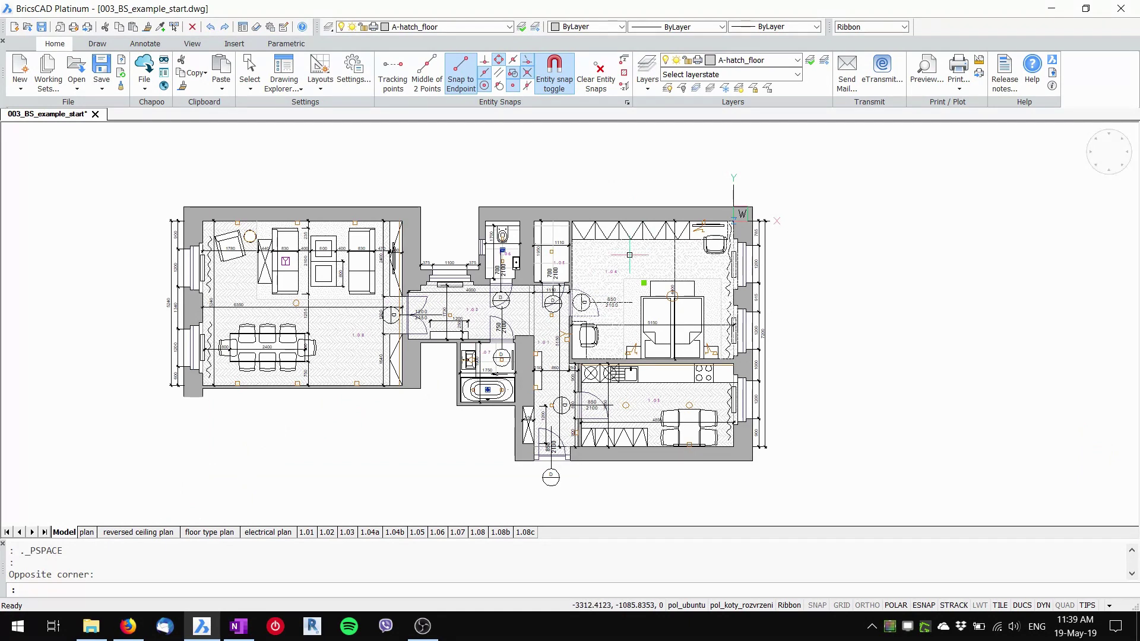
key("Escape")
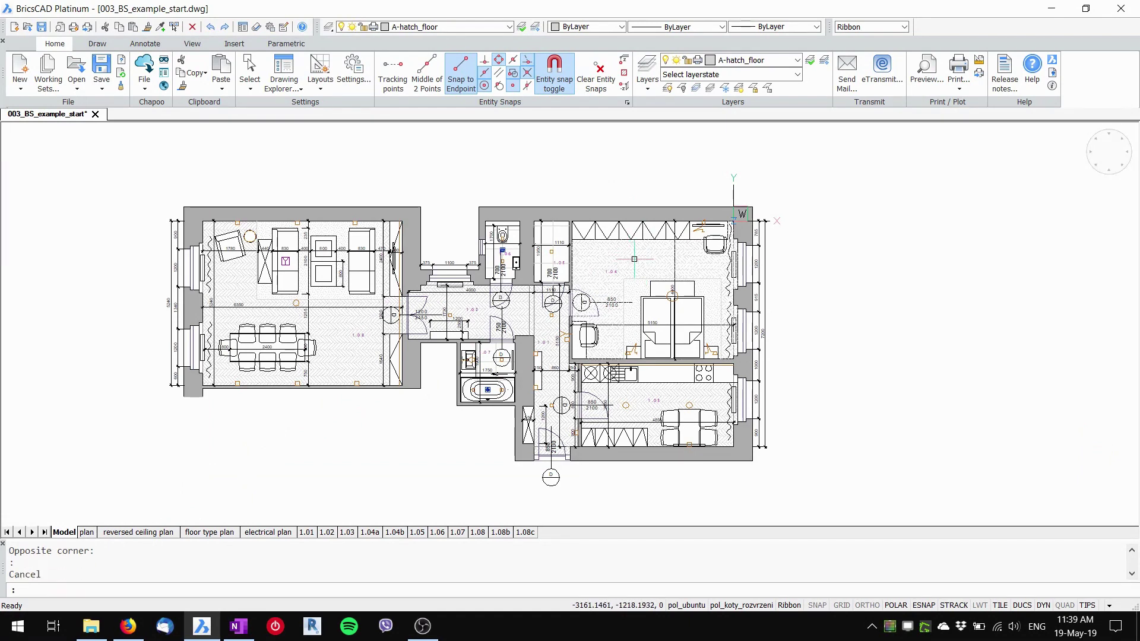
left_click(325, 532)
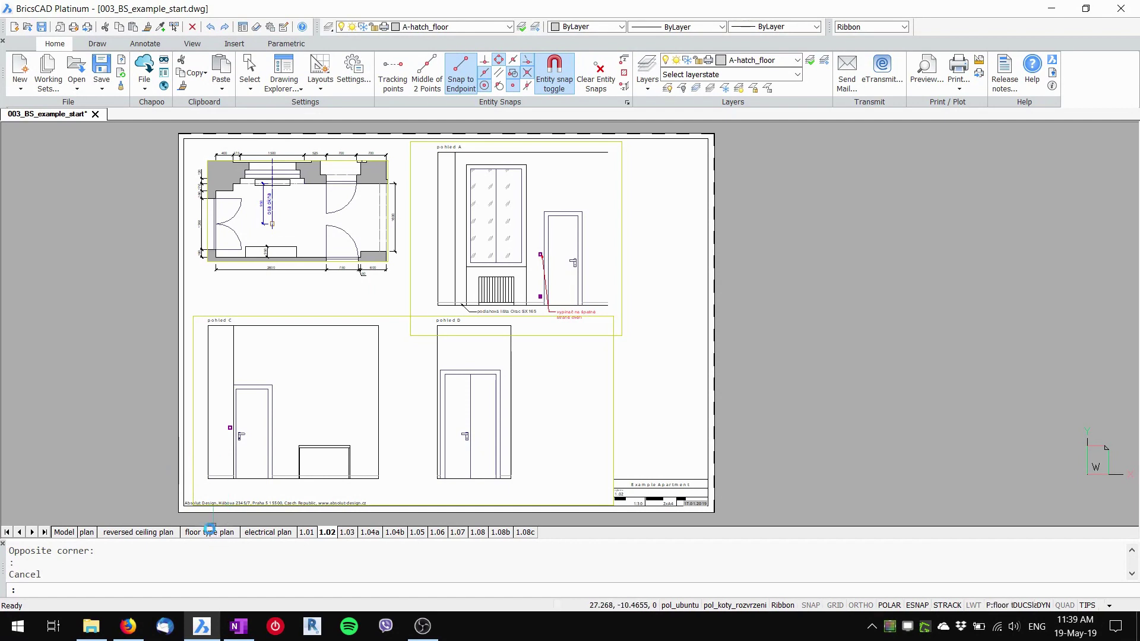
left_click(214, 532)
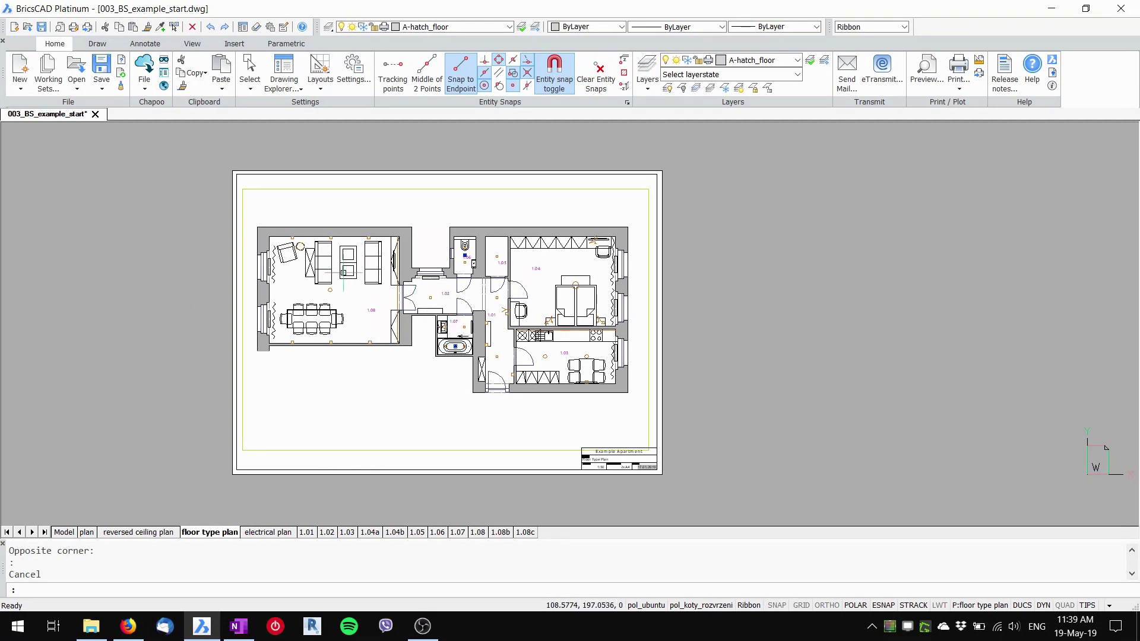
- Thaw the A-hatch_floor layer in the floor type plan layout's viewport only, and return to paper space
left_click(375, 391)
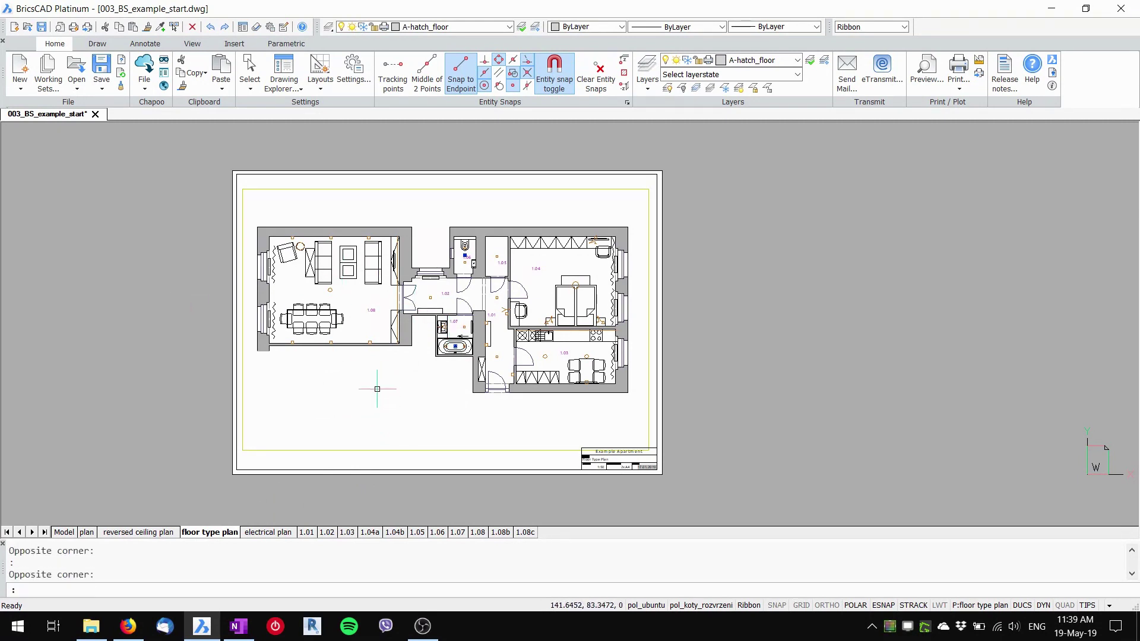
double_click(377, 389)
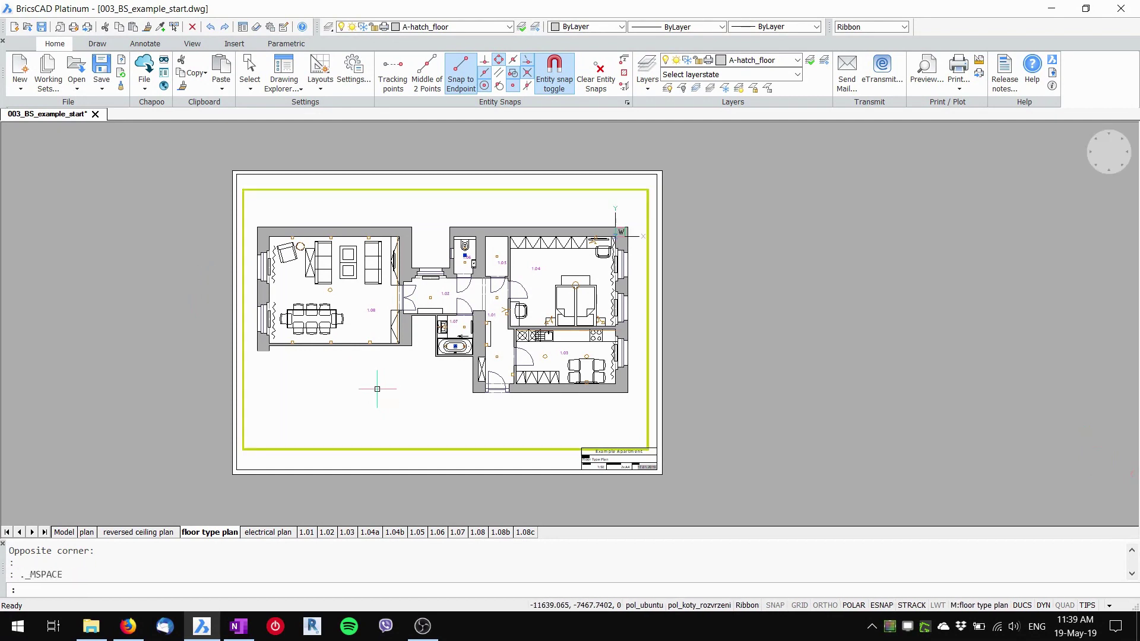
left_click(753, 61)
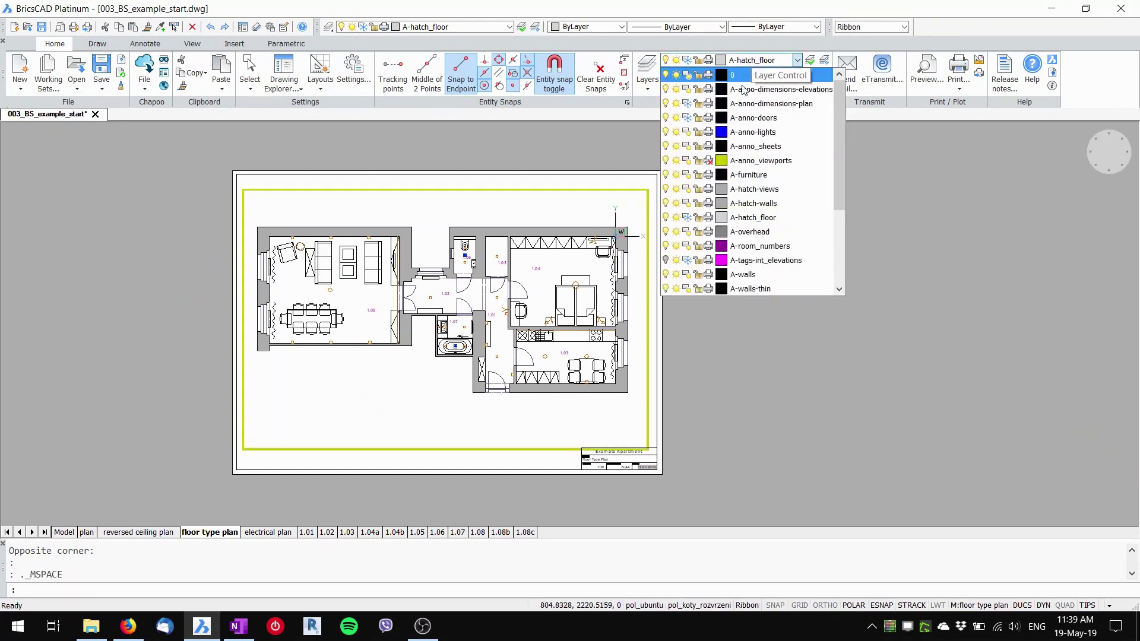
left_click(687, 218)
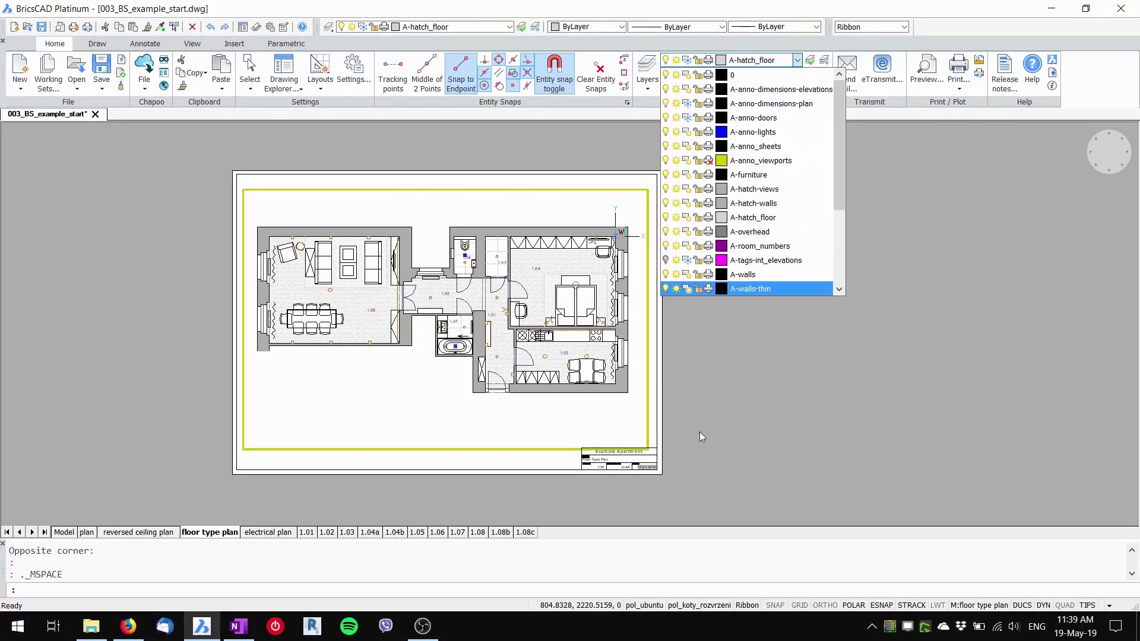
left_click(717, 408)
double_click(715, 401)
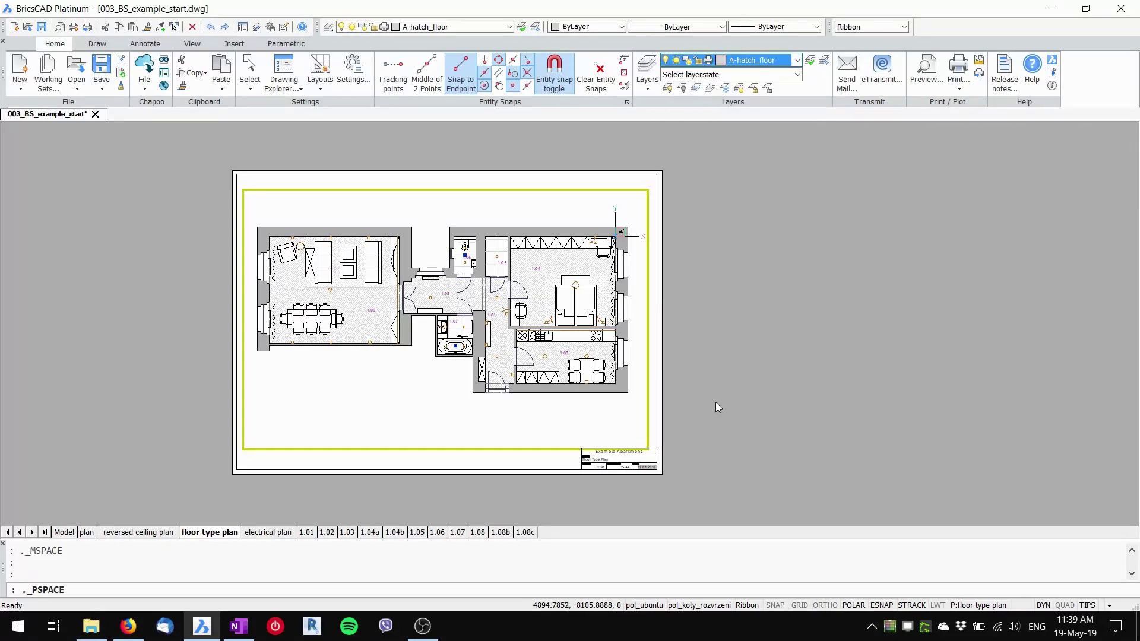
left_click(715, 401)
left_click(716, 404)
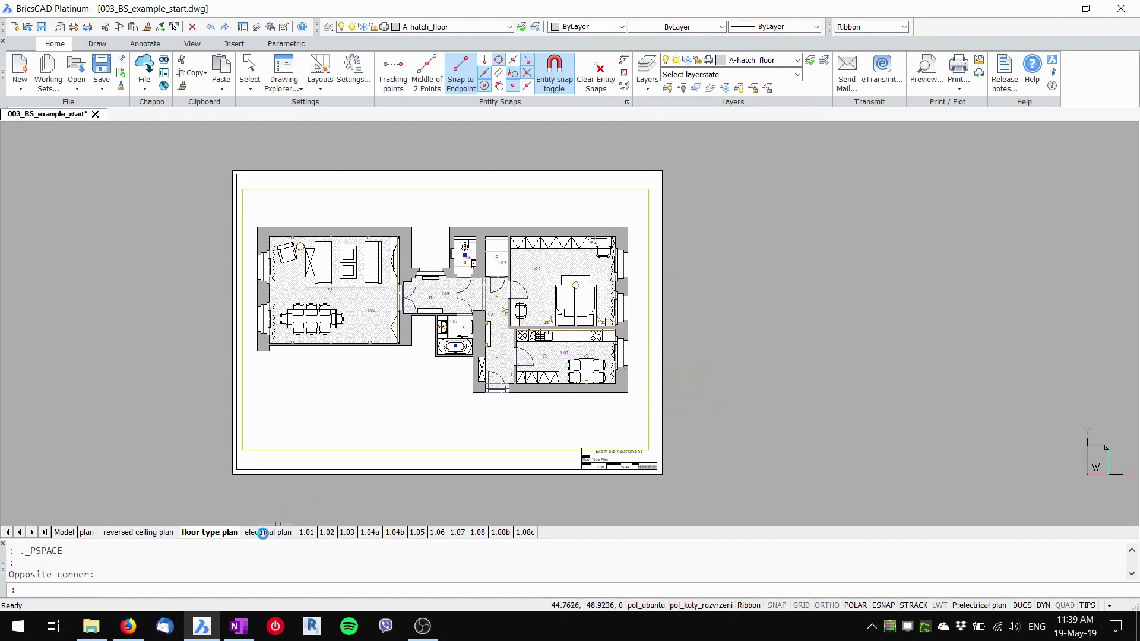
- Check the floor hatch in the electrical plan, reversed ceiling plan and general plan layouts
left_click(267, 533)
left_click(169, 534)
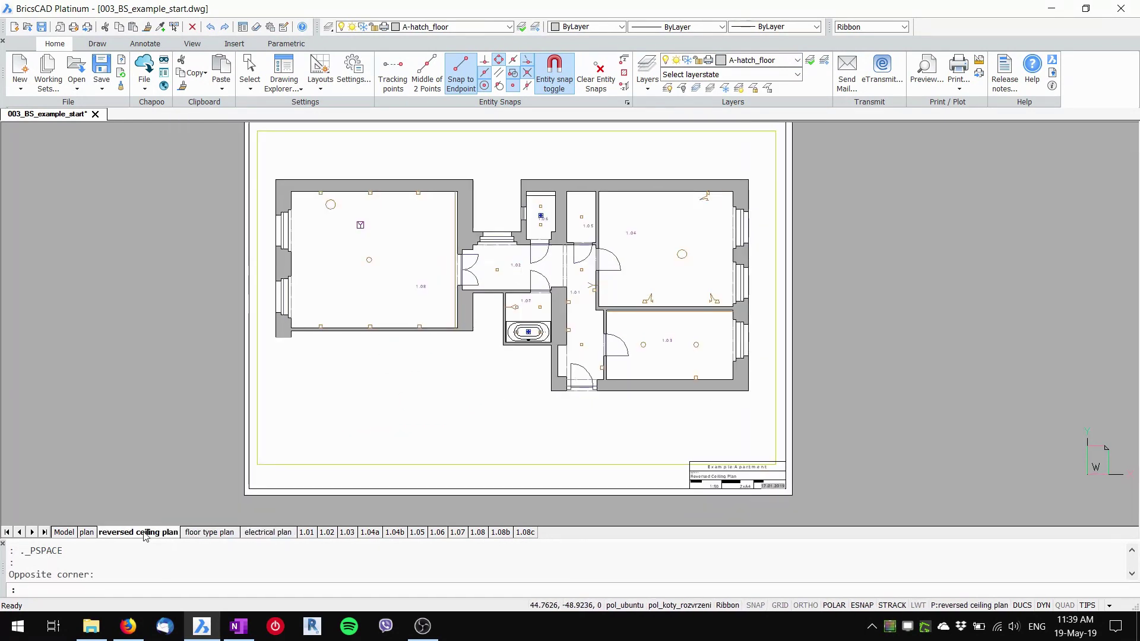
left_click(88, 533)
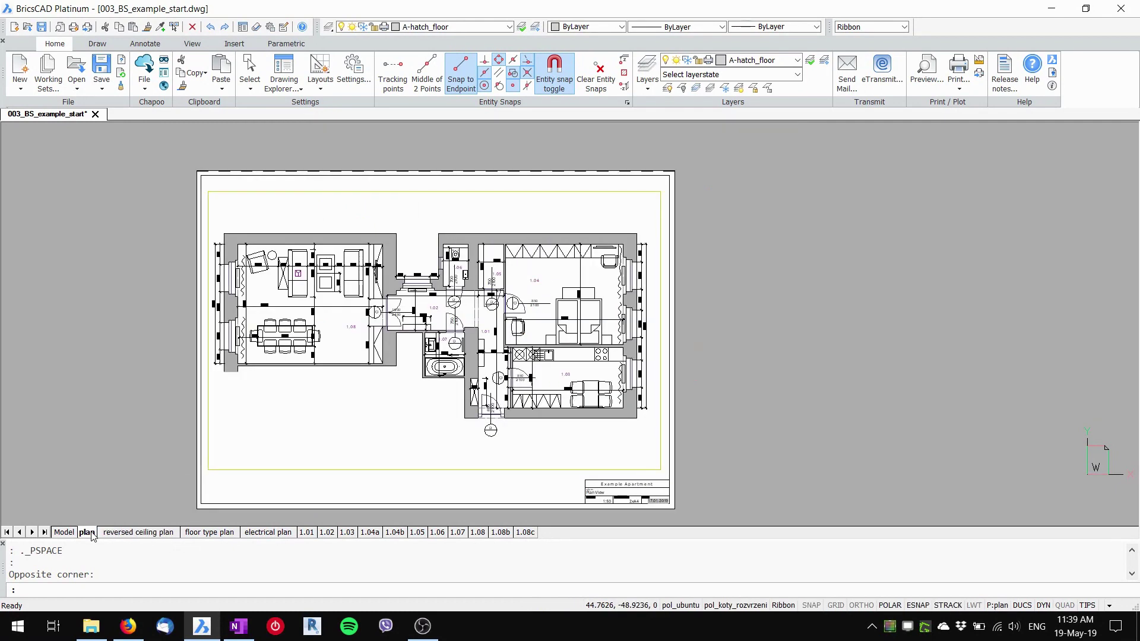